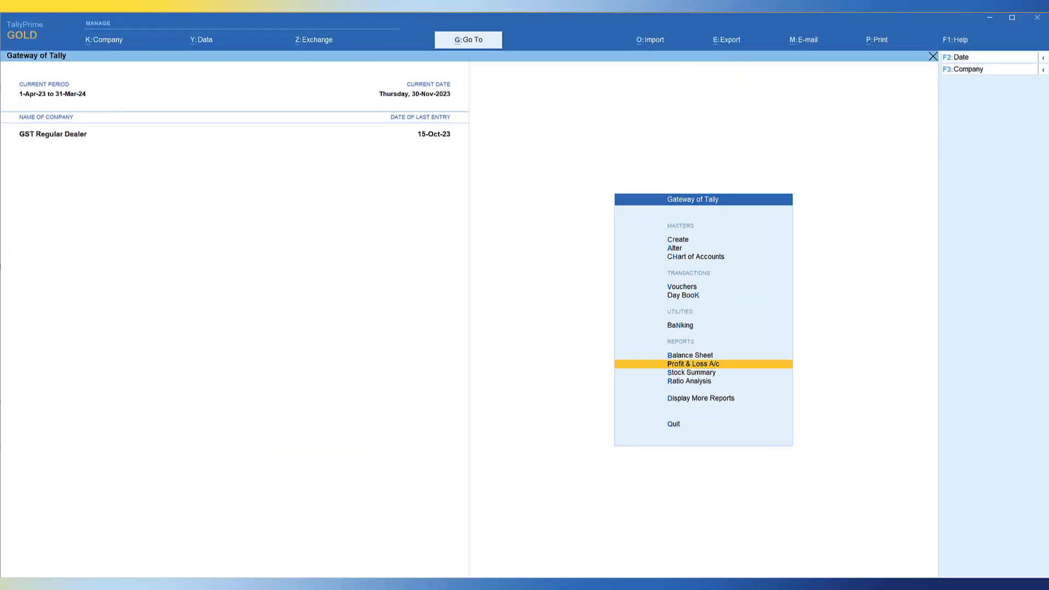
Drill down from the Profit & Loss A/c through the Purchase ledger to the April purchase voucher of Supplier - Delhi
{"action": "key", "text": "Return"}
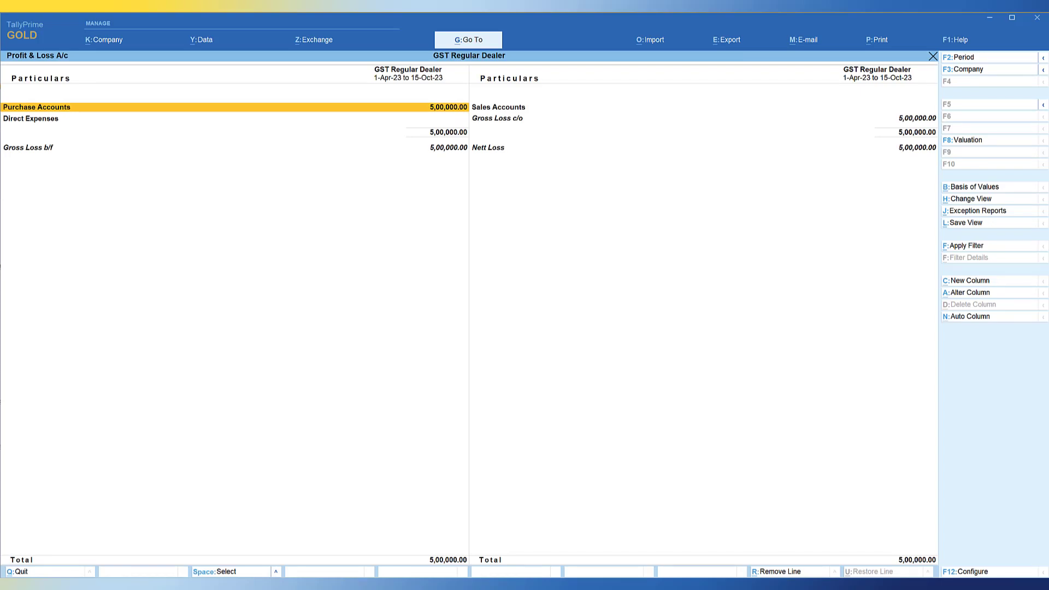
{"action": "key", "text": "Return"}
{"action": "key", "text": "Return"}
{"action": "key", "text": "Up"}
{"action": "key", "text": "Up"}
{"action": "key", "text": "Up"}
{"action": "key", "text": "Up"}
{"action": "key", "text": "Up"}
{"action": "key", "text": "Up"}
{"action": "key", "text": "Return"}
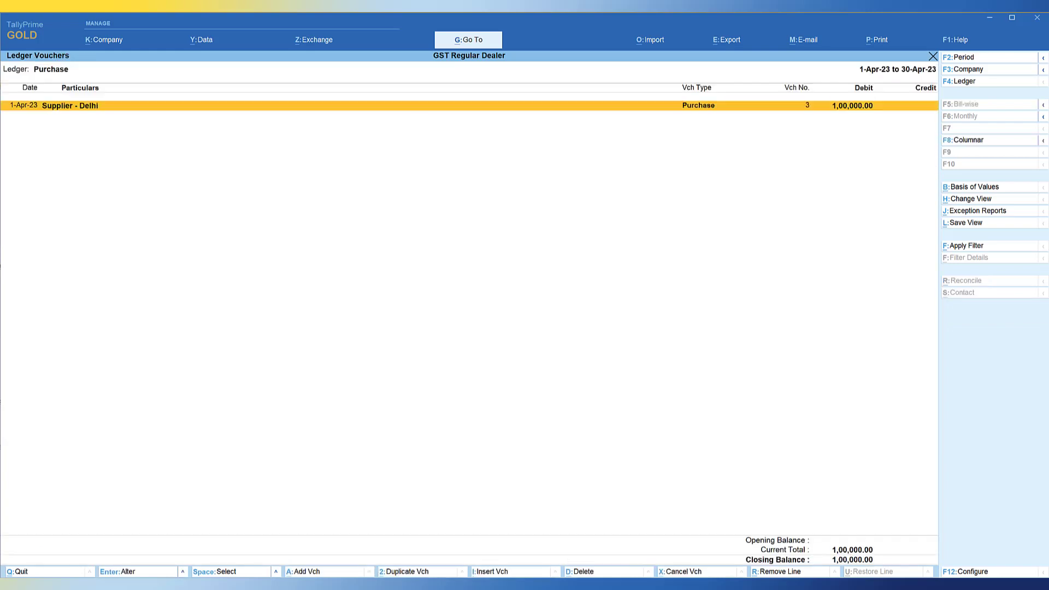
{"action": "key", "text": "Return"}
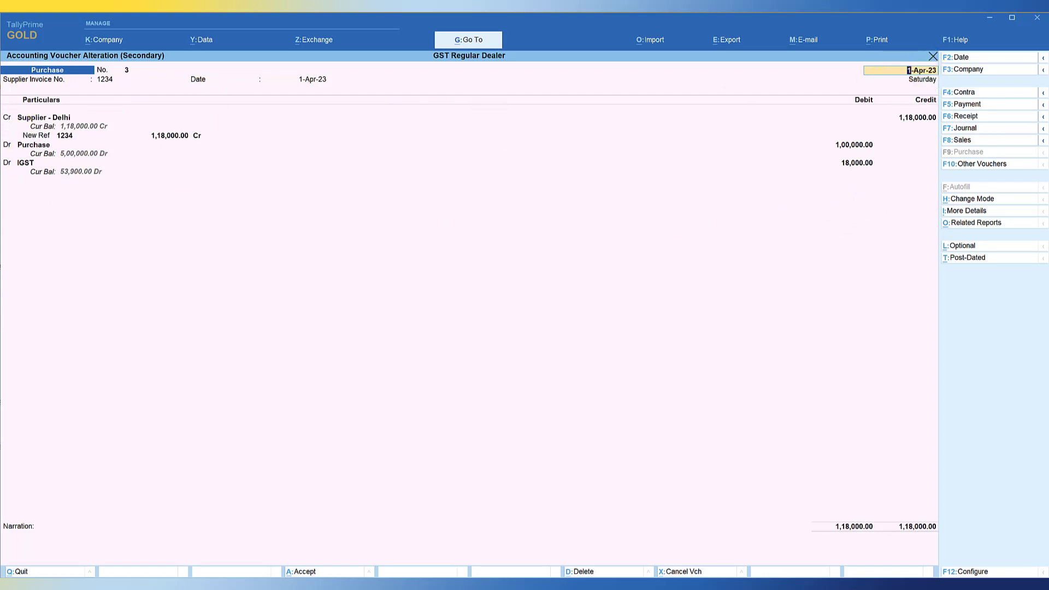
Return to the Purchase ledger's monthly summary and view the June purchase voucher of Supplier - Karnataka
{"action": "key", "text": "Escape"}
{"action": "key", "text": "Down"}
{"action": "key", "text": "Down"}
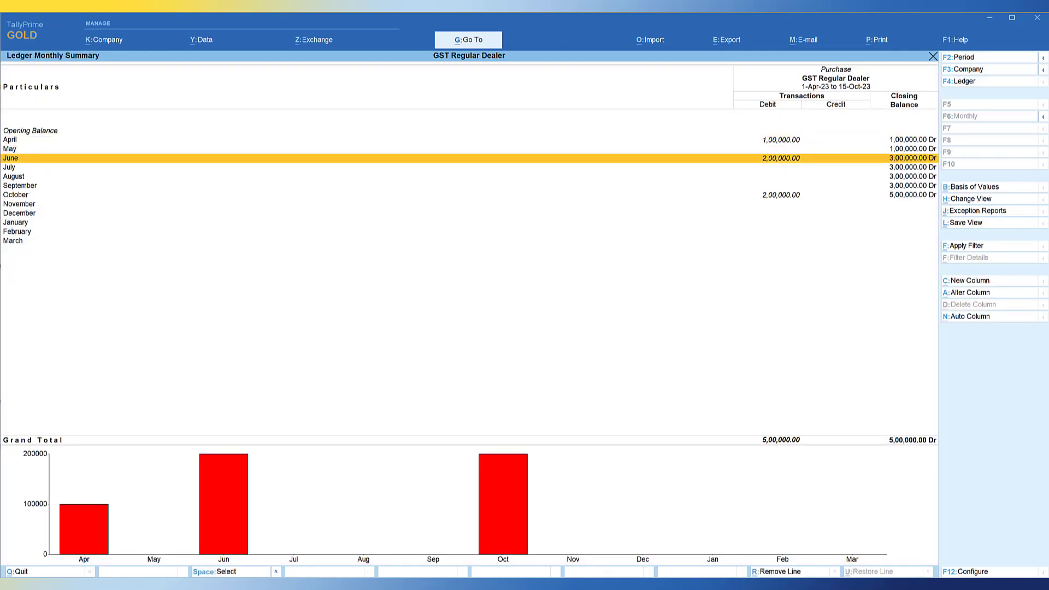
{"action": "key", "text": "Return"}
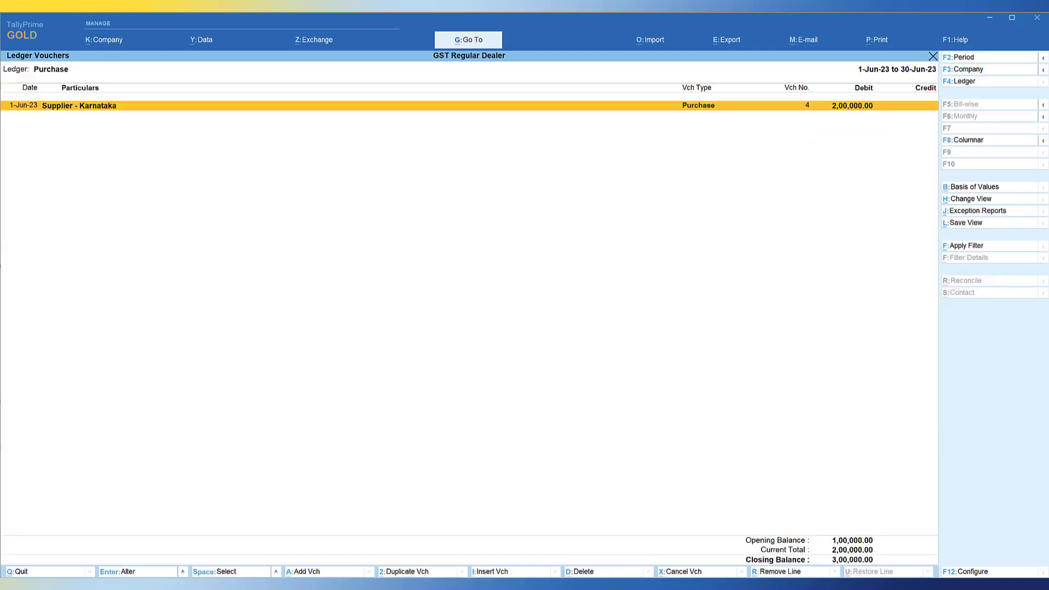
{"action": "key", "text": "Return"}
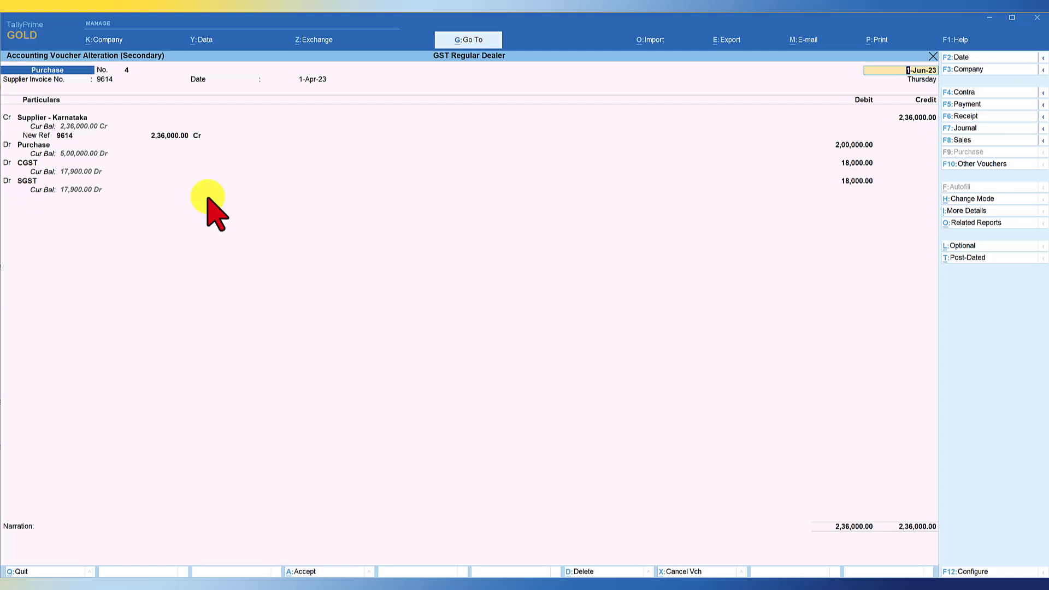
View the October purchase voucher of Supplier - Telangana and return to the Purchase ledger's monthly summary
{"action": "key", "text": "Escape"}
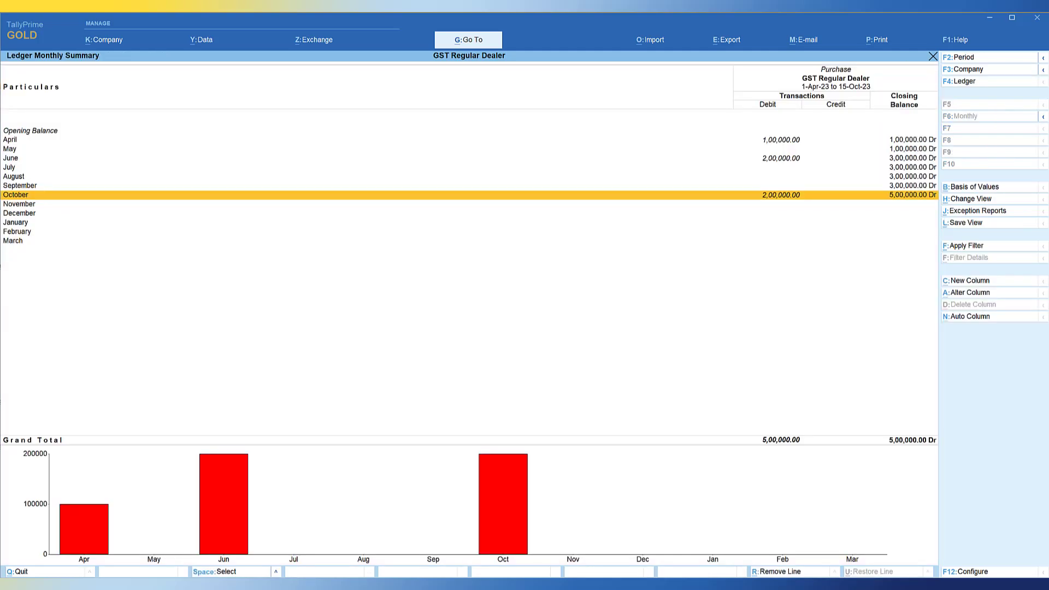
{"action": "left_click", "coordinate": [38, 195]}
{"action": "key", "text": "Return"}
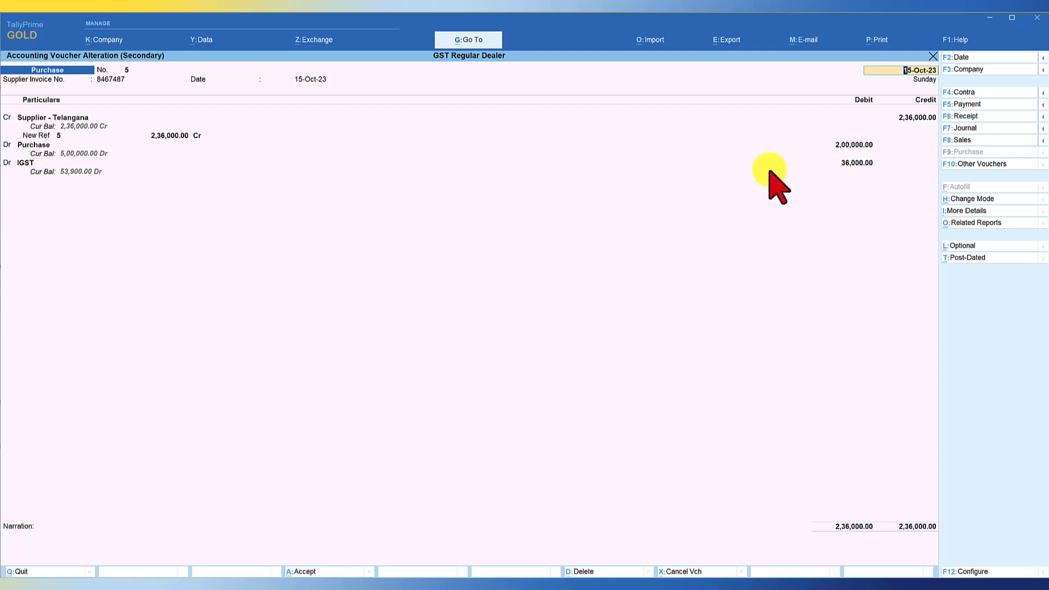
{"action": "key", "text": "Escape"}
{"action": "key", "text": "Escape"}
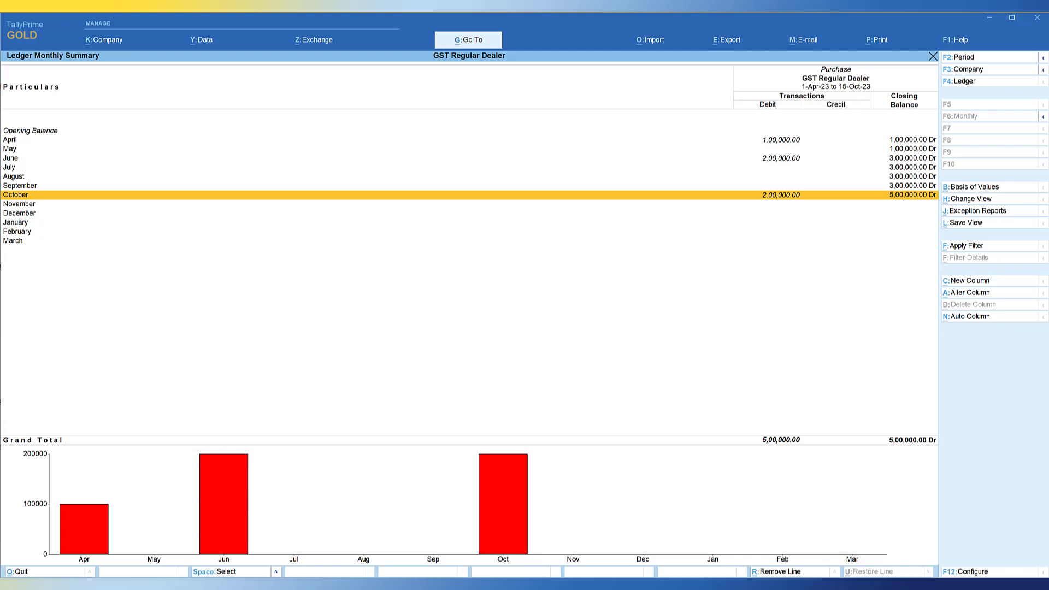
Find the Overdue Payables report and review the supplier bills' due dates and overdue days
{"action": "left_click", "coordinate": [467, 41]}
{"action": "type", "text": "Over"}
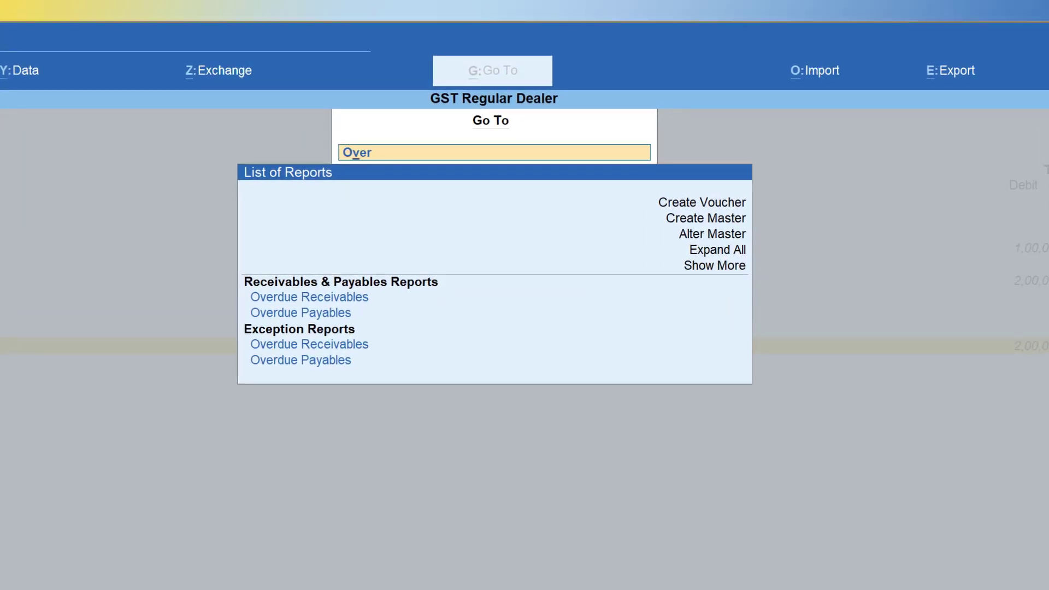
{"action": "key", "text": "Down"}
{"action": "key", "text": "Return"}
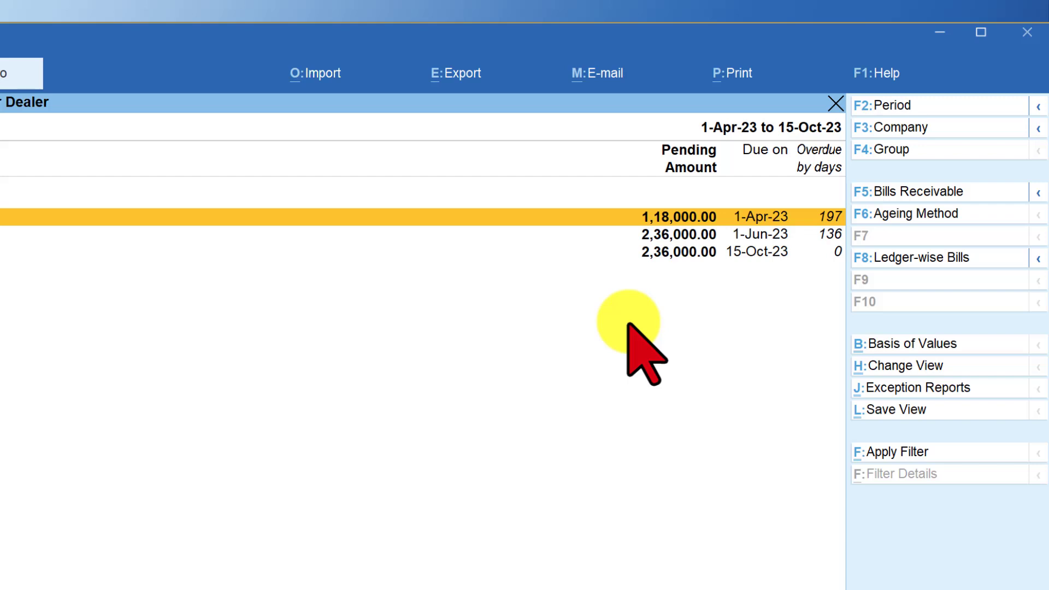
{"action": "key", "text": "Down"}
{"action": "key", "text": "Down"}
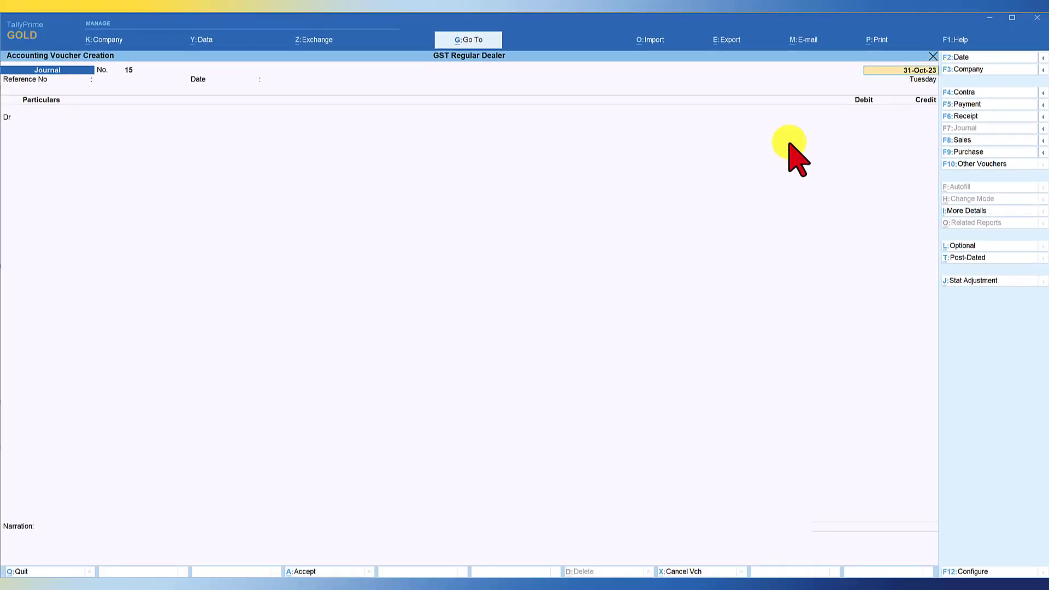
Set the journal's statutory adjustment to GST, Reversal of Input Tax Credit, with Non-Payment to the Supplier - Rule 37(2) as additional nature
{"action": "left_click", "coordinate": [974, 280]}
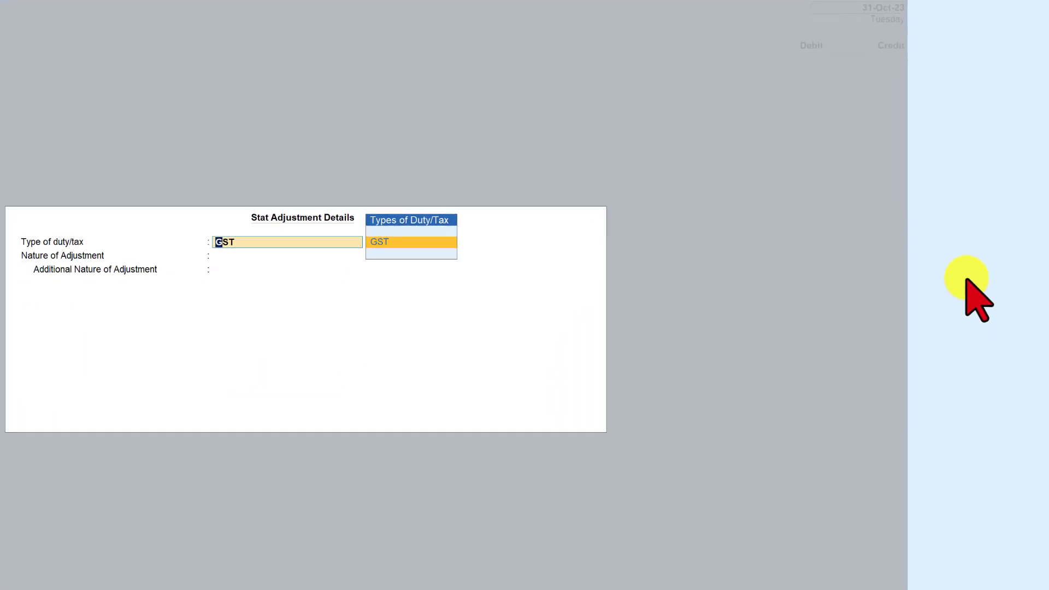
{"action": "key", "text": "Return"}
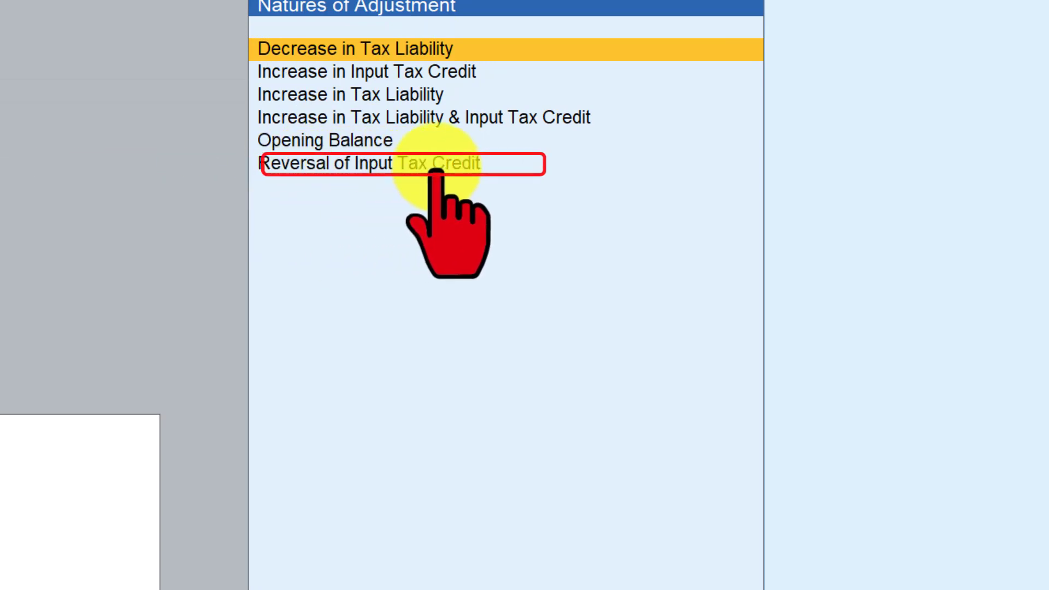
{"action": "left_click", "coordinate": [427, 163]}
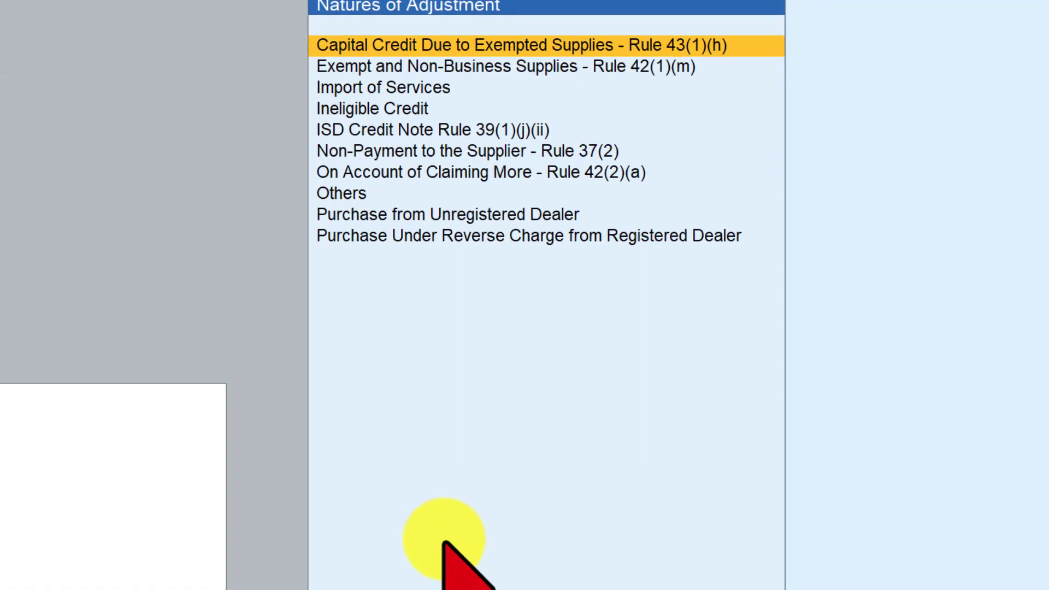
{"action": "key", "text": "Down"}
{"action": "key", "text": "Down"}
{"action": "key", "text": "Down"}
{"action": "key", "text": "Down"}
{"action": "key", "text": "Down"}
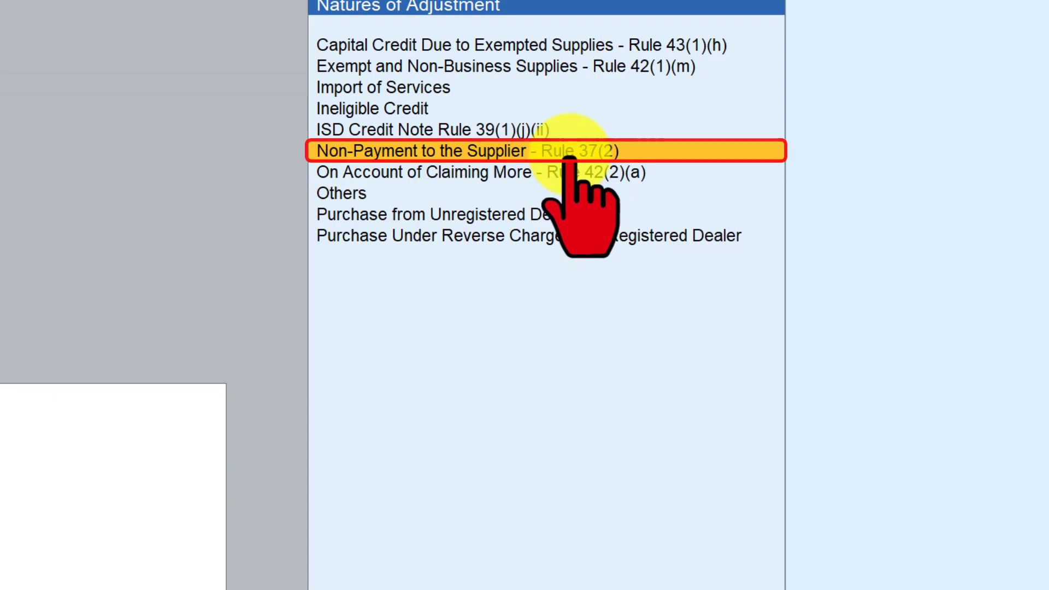
{"action": "key", "text": "Return"}
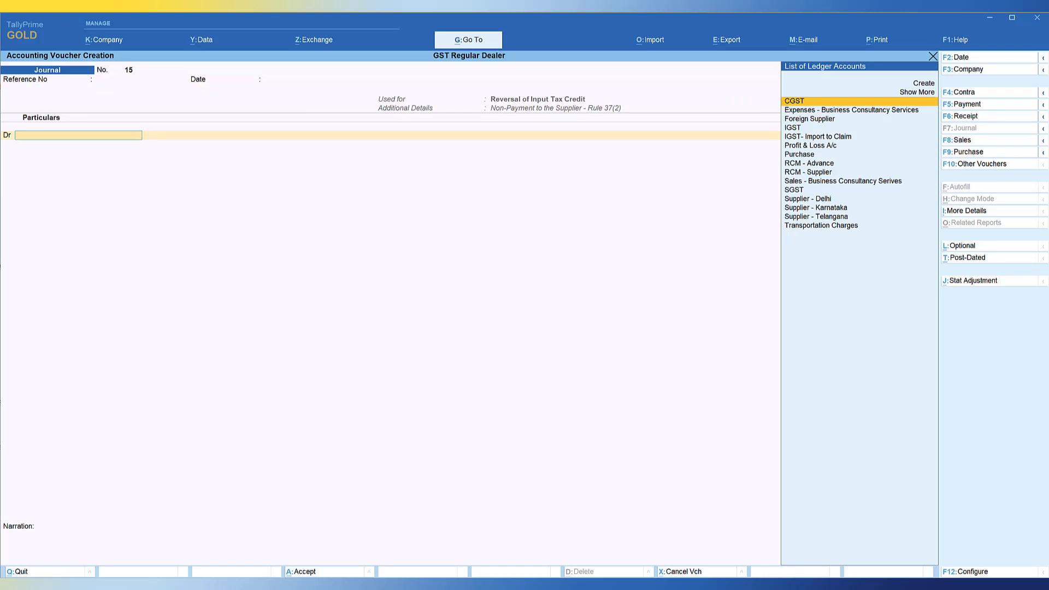
Debit the Purchase ledger with 18,000 and credit the IGST ledger with the same amount in the journal
{"action": "type", "text": "pur"}
{"action": "key", "text": "Return"}
{"action": "type", "text": "18000"}
{"action": "key", "text": "Return"}
{"action": "type", "text": "igst"}
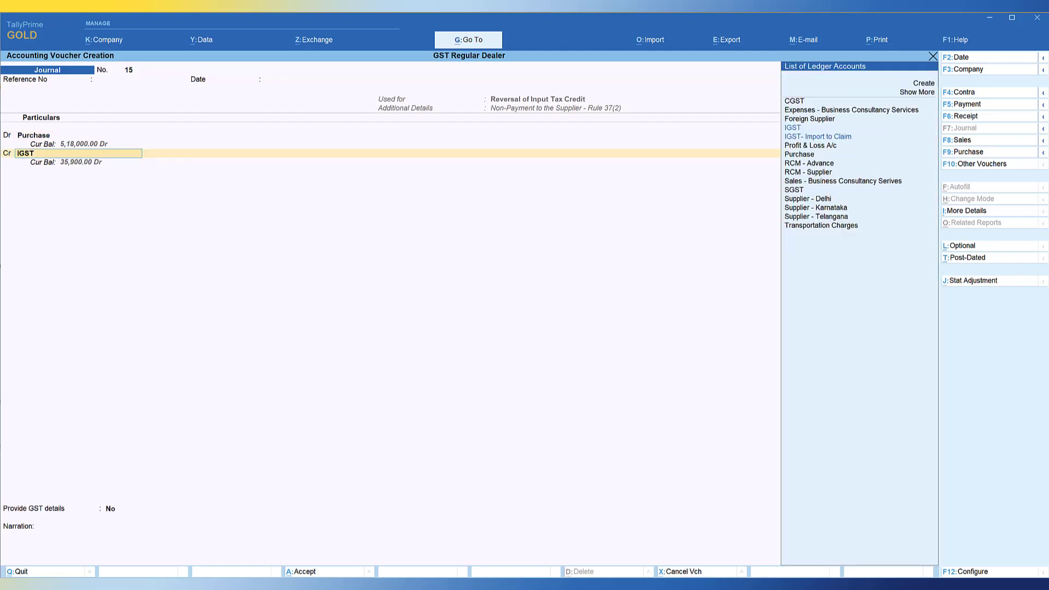
{"action": "key", "text": "Return"}
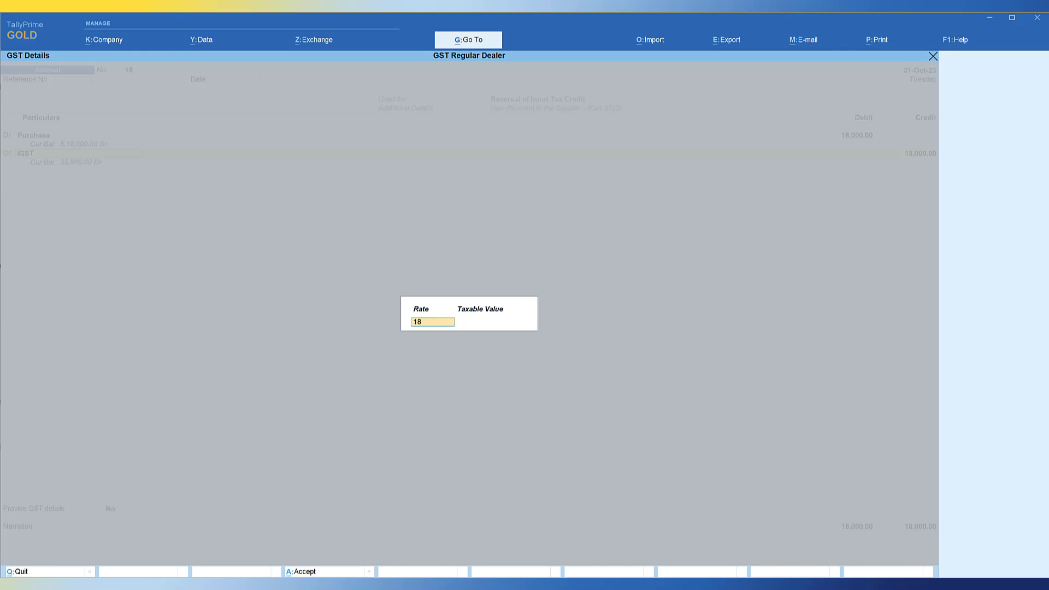
Enter the 18% GST rate with a taxable value of 1,00,000 and save the journal with Goods as the type of supply
{"action": "key", "text": "Return"}
{"action": "type", "text": "18,000.00"}
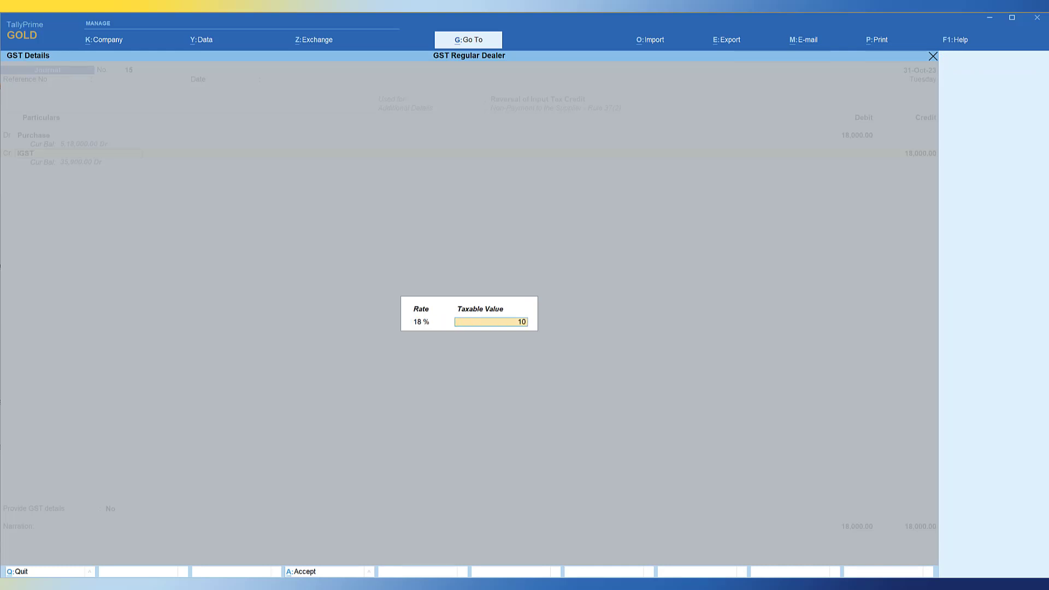
{"action": "key", "text": "Return"}
{"action": "key", "text": "Return"}
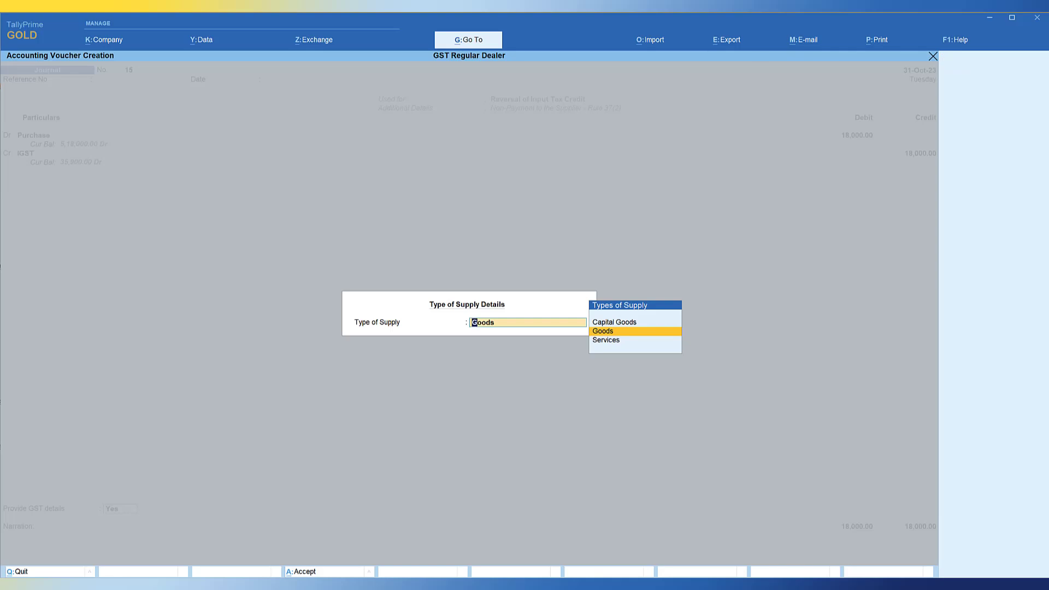
{"action": "key", "text": "Return"}
{"action": "key", "text": "Return"}
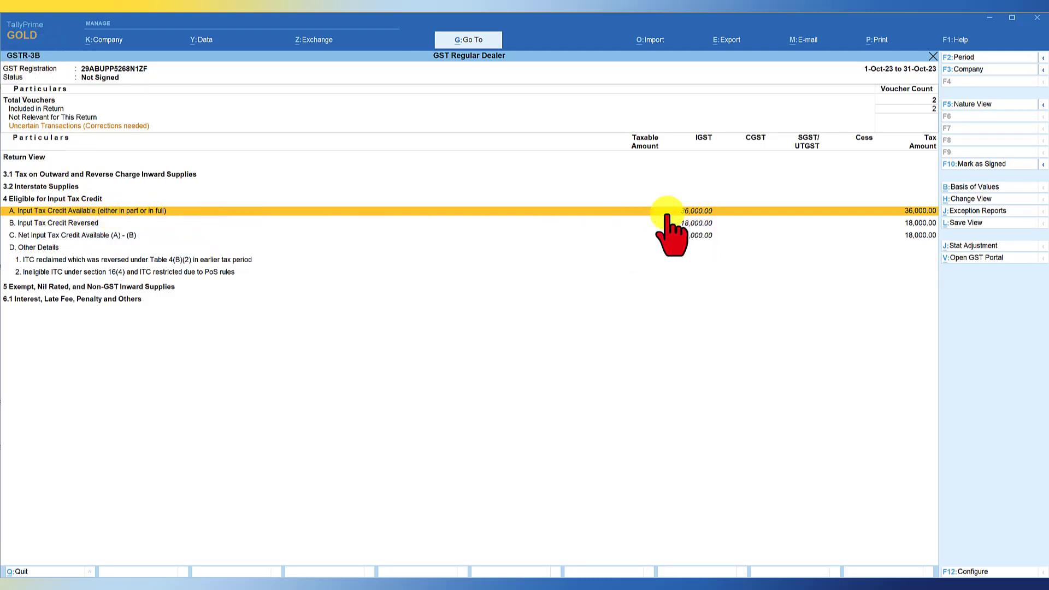
Trace GSTR-3B's Input Tax Credit Available through All other Input Tax Credit to the Supplier - Telangana voucher, then return to the report
{"action": "key", "text": "Return"}
{"action": "key", "text": "Down"}
{"action": "key", "text": "Down"}
{"action": "key", "text": "Down"}
{"action": "key", "text": "Down"}
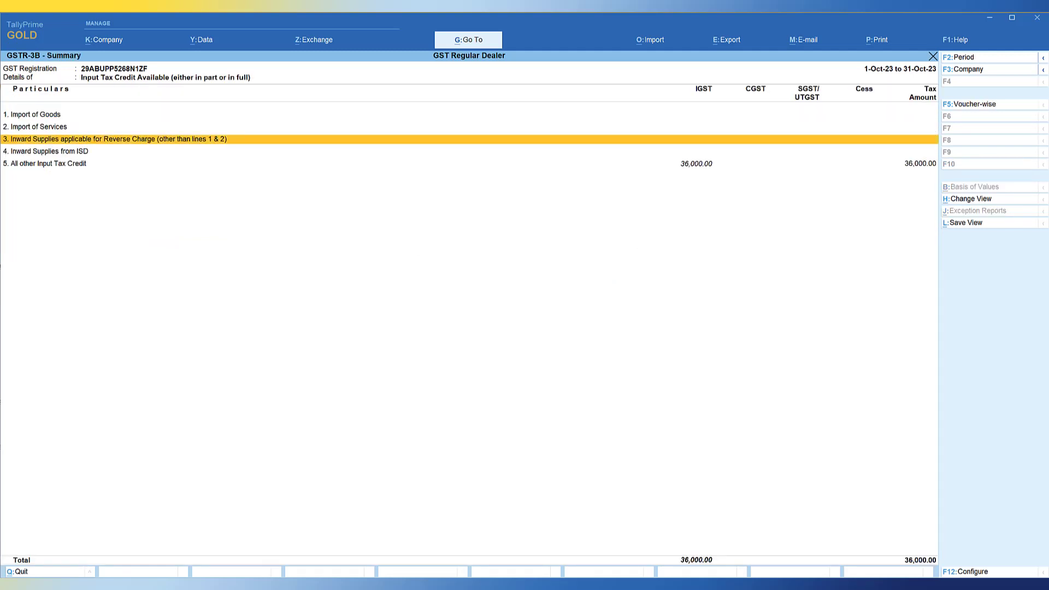
{"action": "key", "text": "Return"}
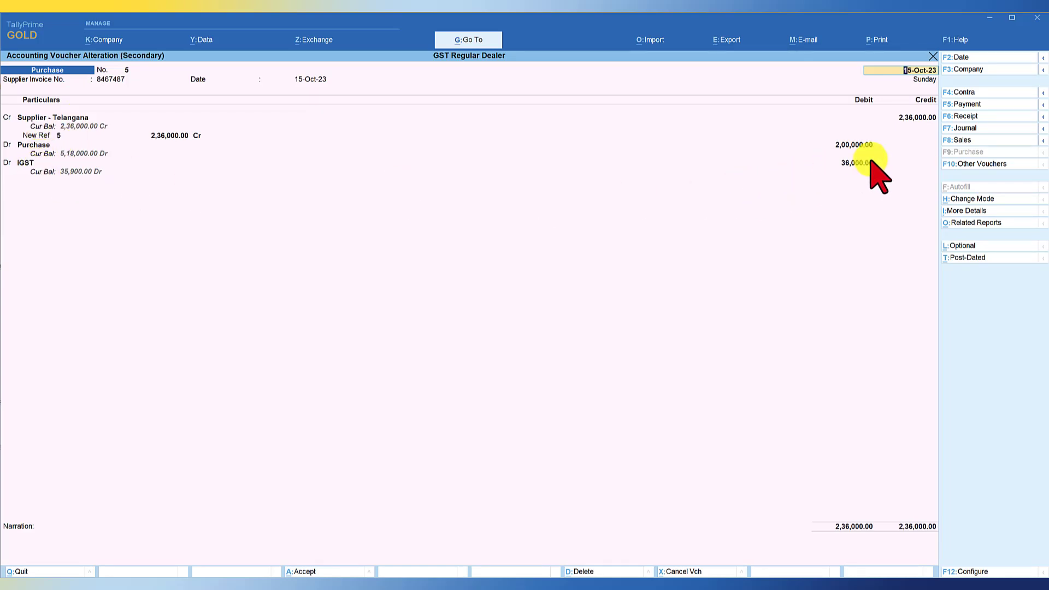
{"action": "key", "text": "Escape"}
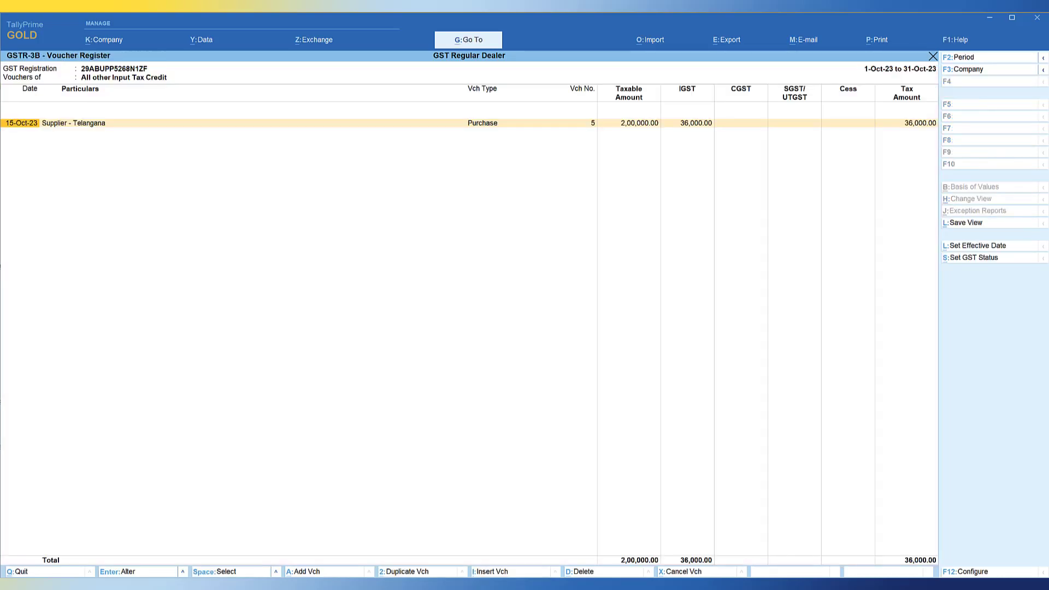
{"action": "key", "text": "Escape"}
{"action": "key", "text": "Escape"}
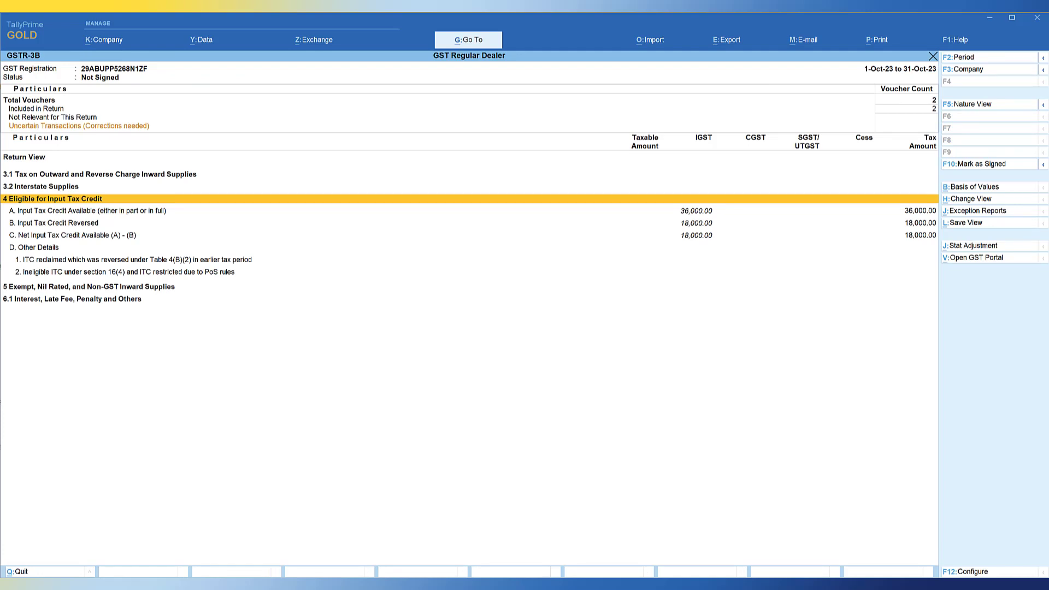
Trace GSTR-3B's Input Tax Credit Reversed through Others to the 31-Oct-23 reversal journal and accept the voucher without edits
{"action": "key", "text": "Down"}
{"action": "key", "text": "Down"}
{"action": "key", "text": "Up"}
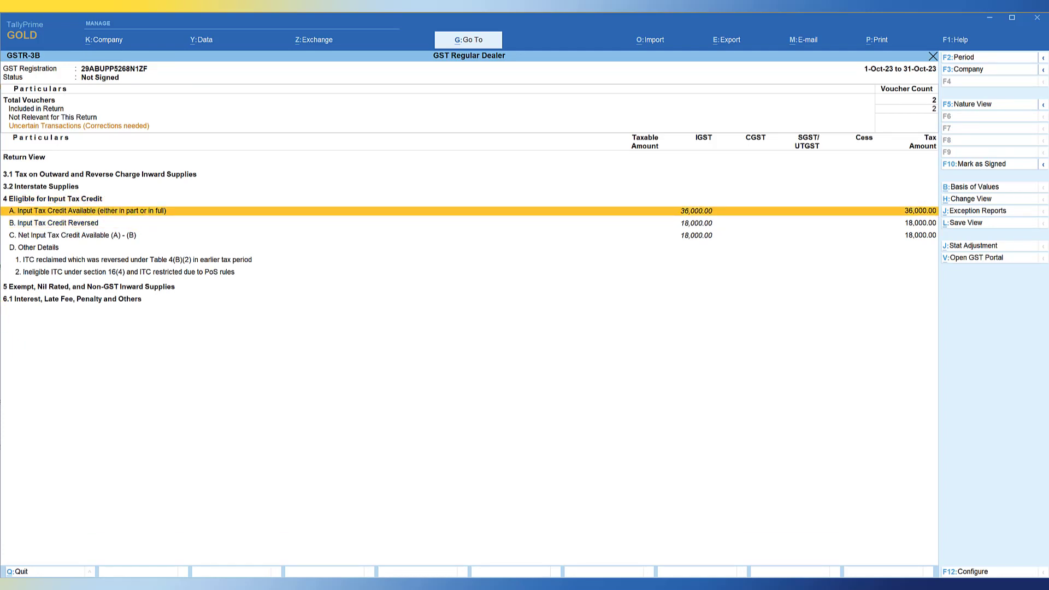
{"action": "key", "text": "Down"}
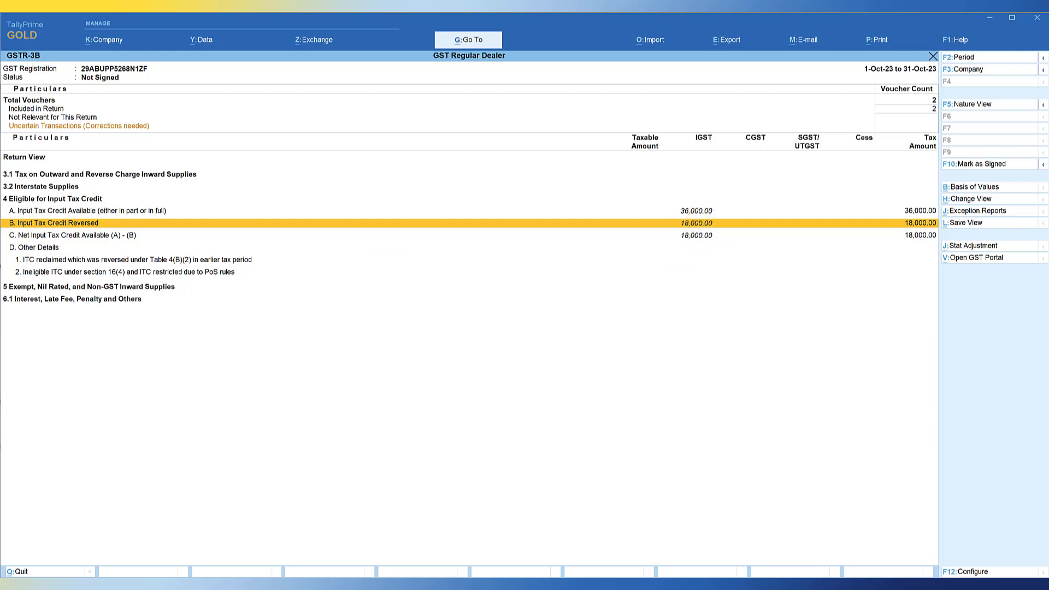
{"action": "key", "text": "Return"}
{"action": "key", "text": "Down"}
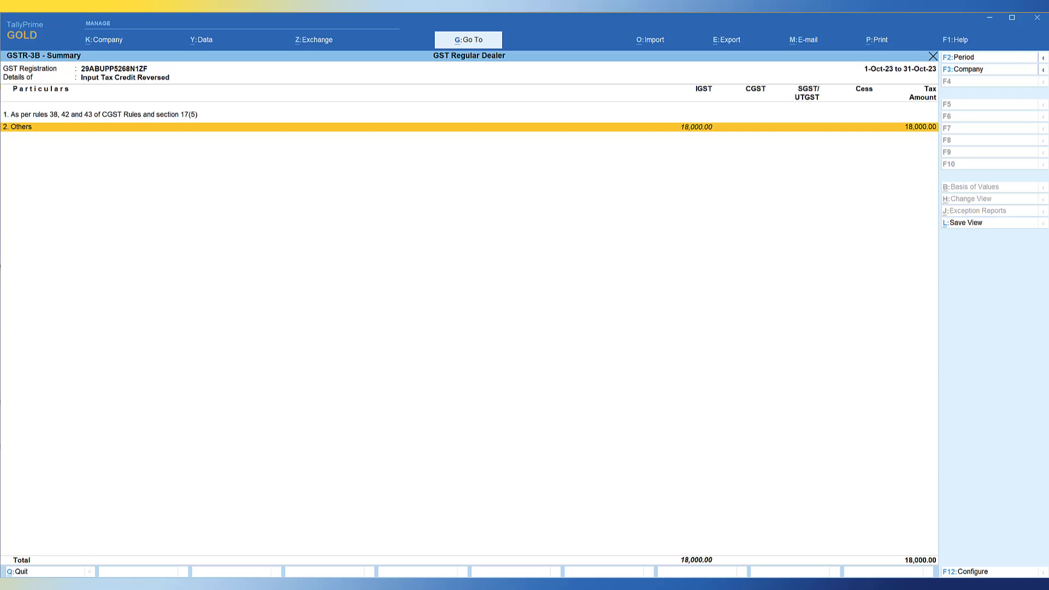
{"action": "key", "text": "Return"}
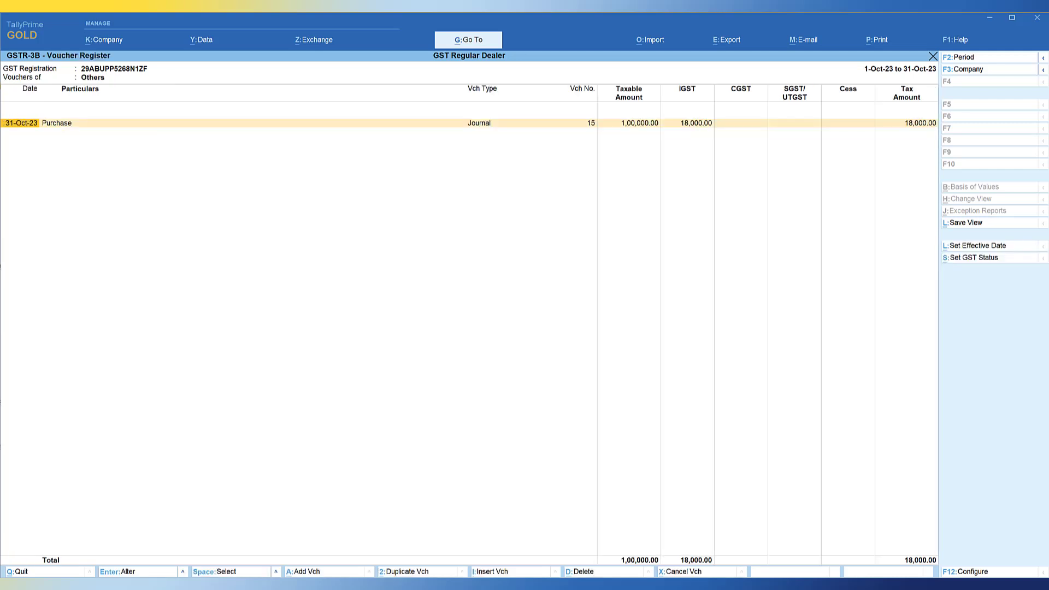
{"action": "key", "text": "Return"}
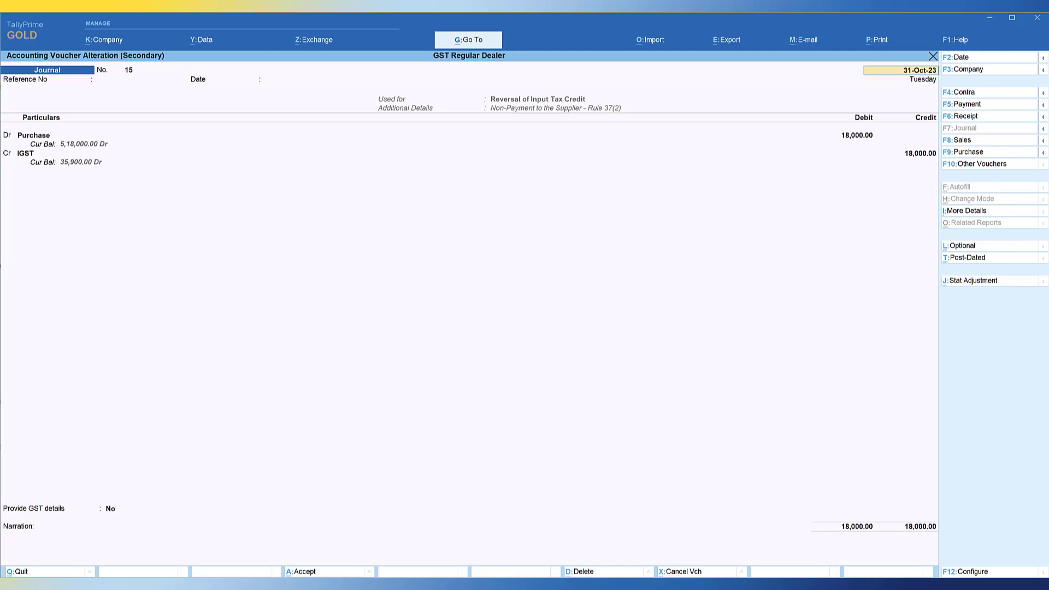
{"action": "key", "text": "ctrl+a"}
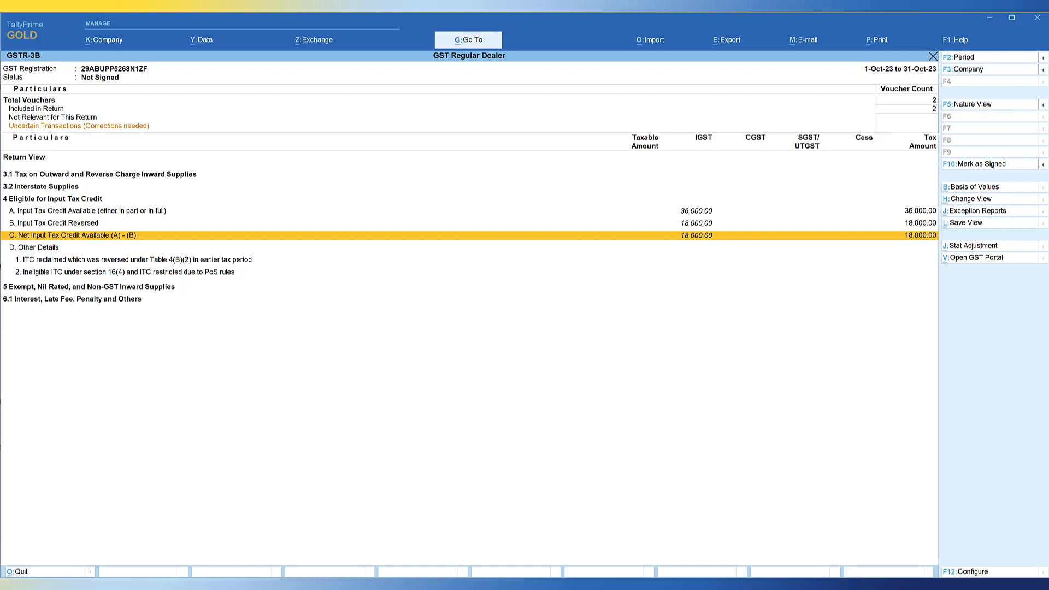
Start a 30-Nov-23 GST adjustment journal for Increase in Input Tax Credit with Reclaim of Reversal of ITC (On Account of Buyer Payment)
{"action": "key", "text": "alt+j"}
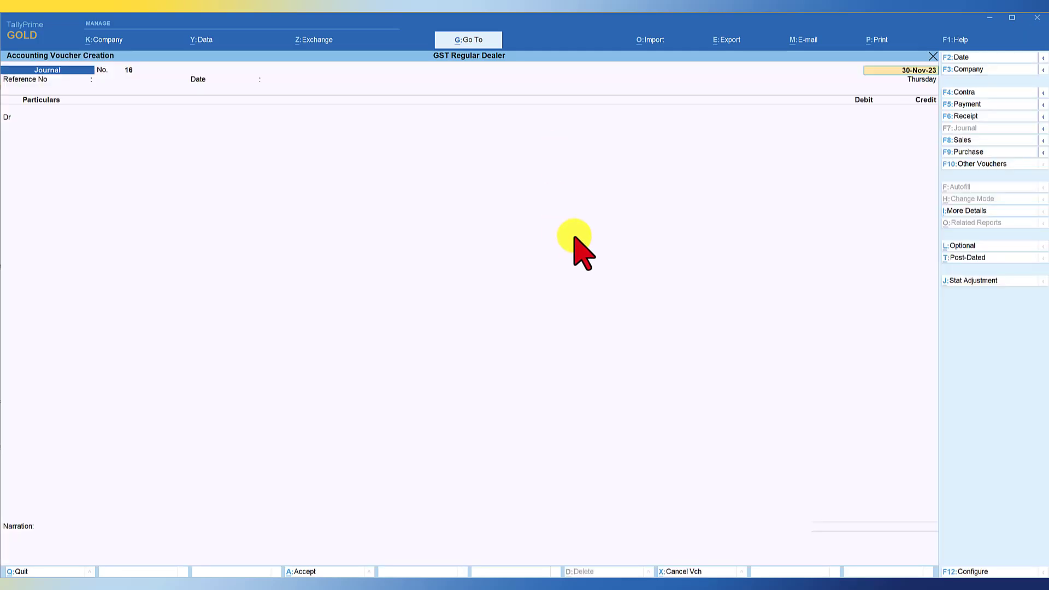
{"action": "left_click", "coordinate": [971, 281]}
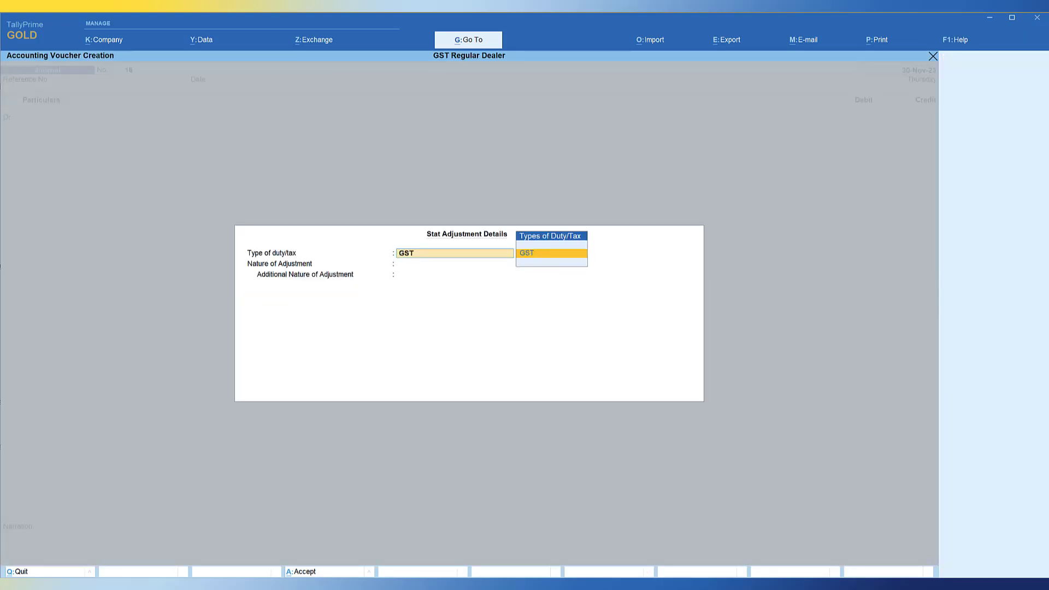
{"action": "key", "text": "Return"}
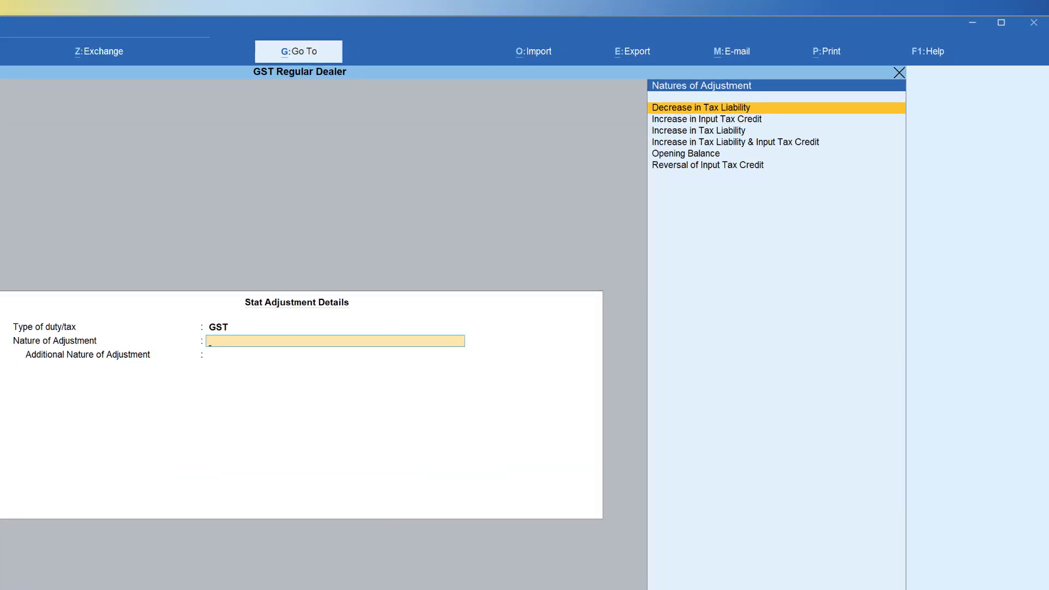
{"action": "key", "text": "Down"}
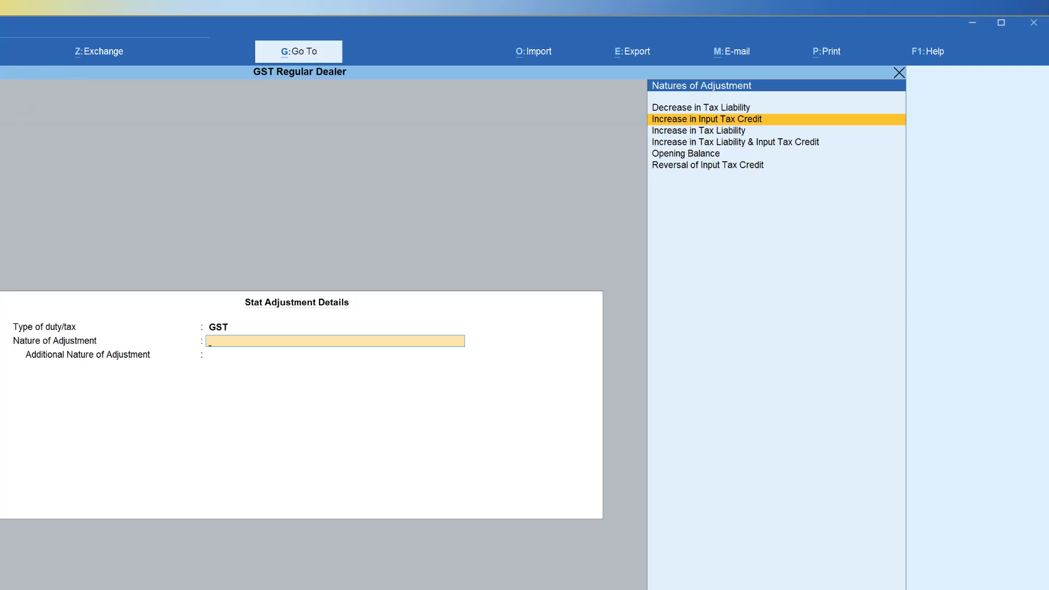
{"action": "key", "text": "Return"}
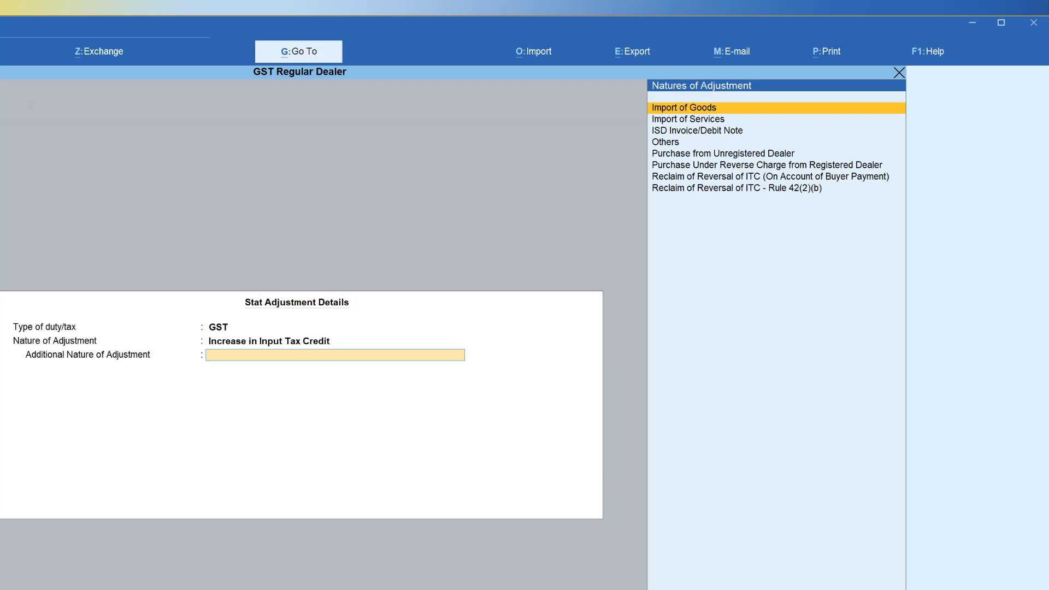
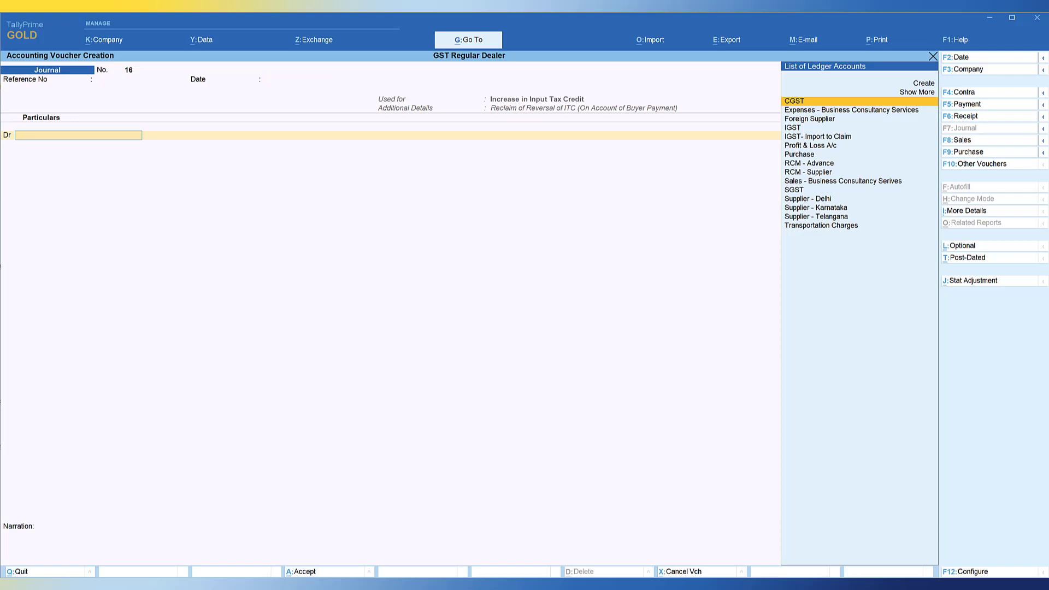
Debit the IGST ledger at 18% on a taxable value of 1,00,000 and credit the Purchase ledger with 18,000
{"action": "type", "text": "ig"}
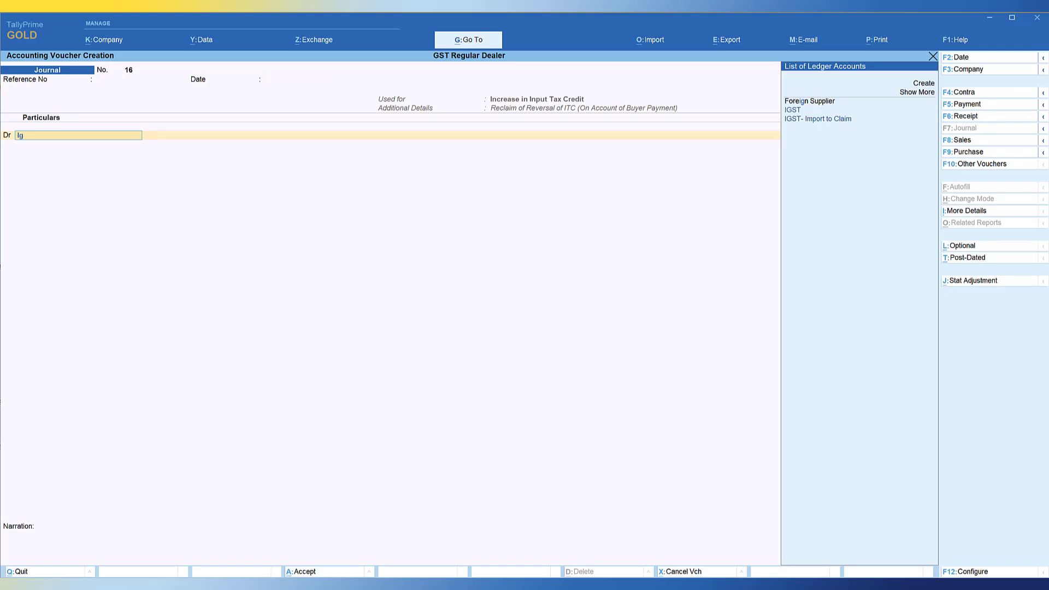
{"action": "key", "text": "Down"}
{"action": "key", "text": "Return"}
{"action": "type", "text": "18"}
{"action": "key", "text": "Return"}
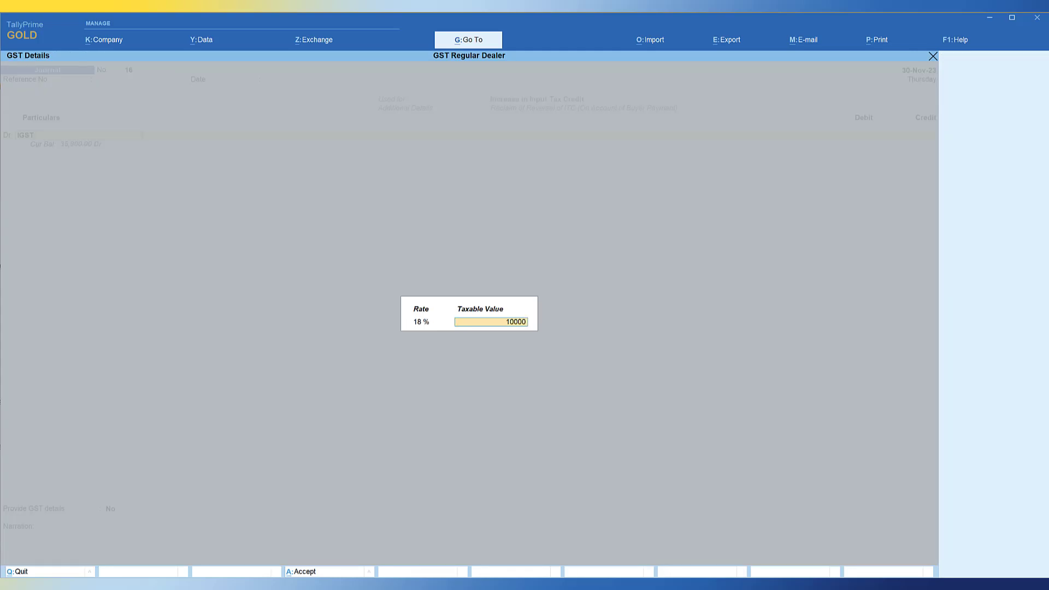
{"action": "type", "text": "10000"}
{"action": "key", "text": "Return"}
{"action": "type", "text": "00"}
{"action": "key", "text": "Return"}
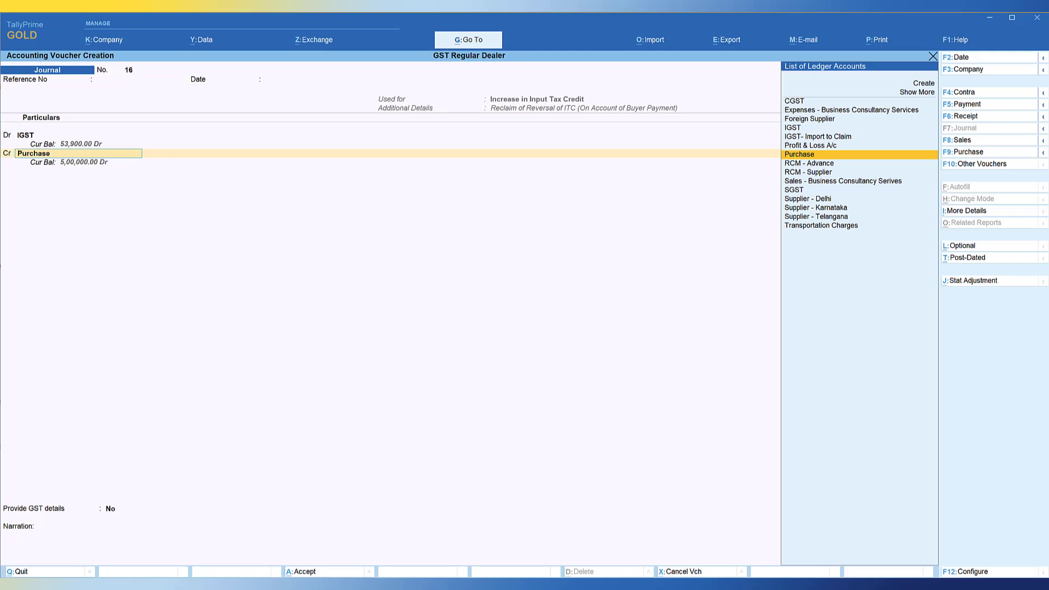
{"action": "key", "text": "Return"}
{"action": "key", "text": "Return"}
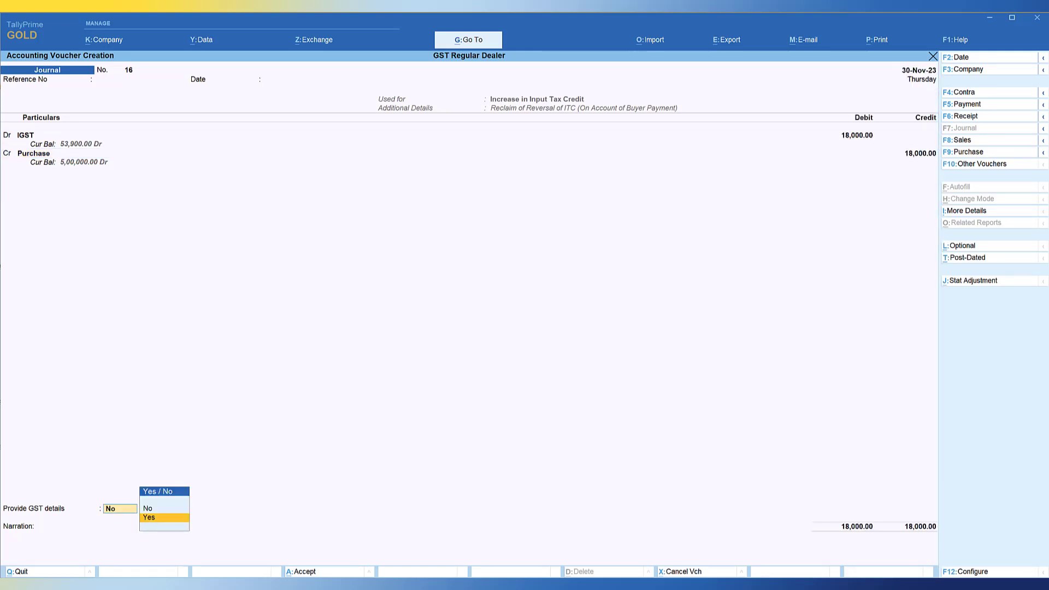
Provide GST details with Goods as the type of supply, save the reclaim journal and return to GSTR-3B
{"action": "type", "text": "y"}
{"action": "key", "text": "Return"}
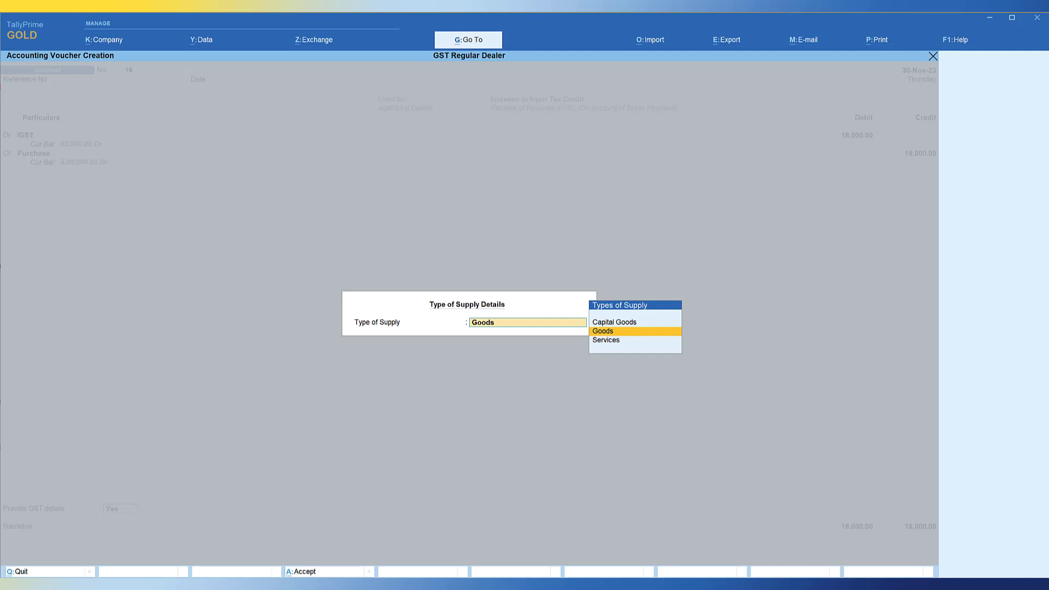
{"action": "key", "text": "Return"}
{"action": "key", "text": "Return"}
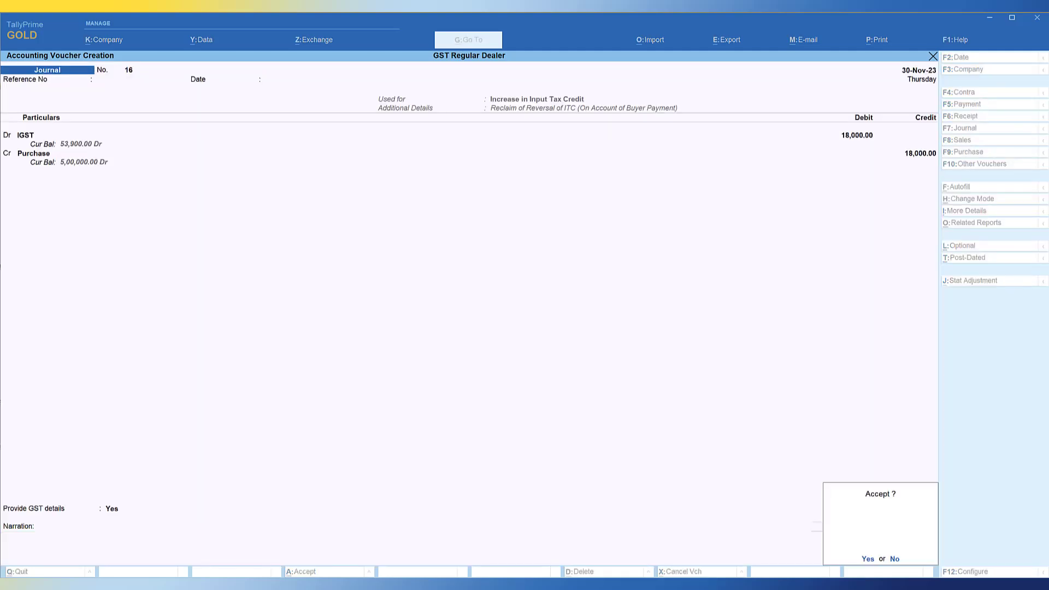
{"action": "key", "text": "Return"}
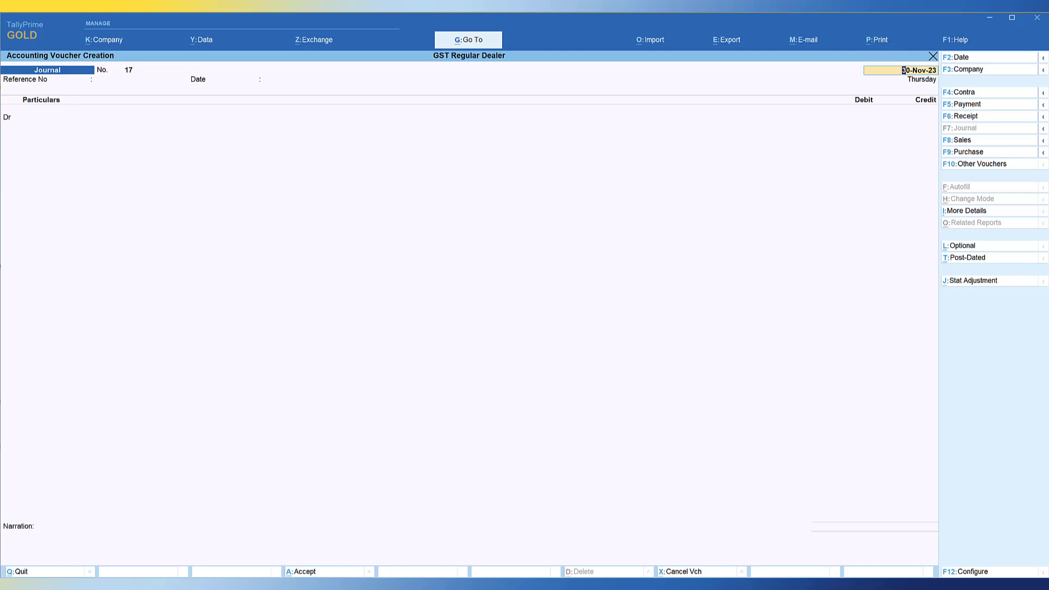
{"action": "key", "text": "Escape"}
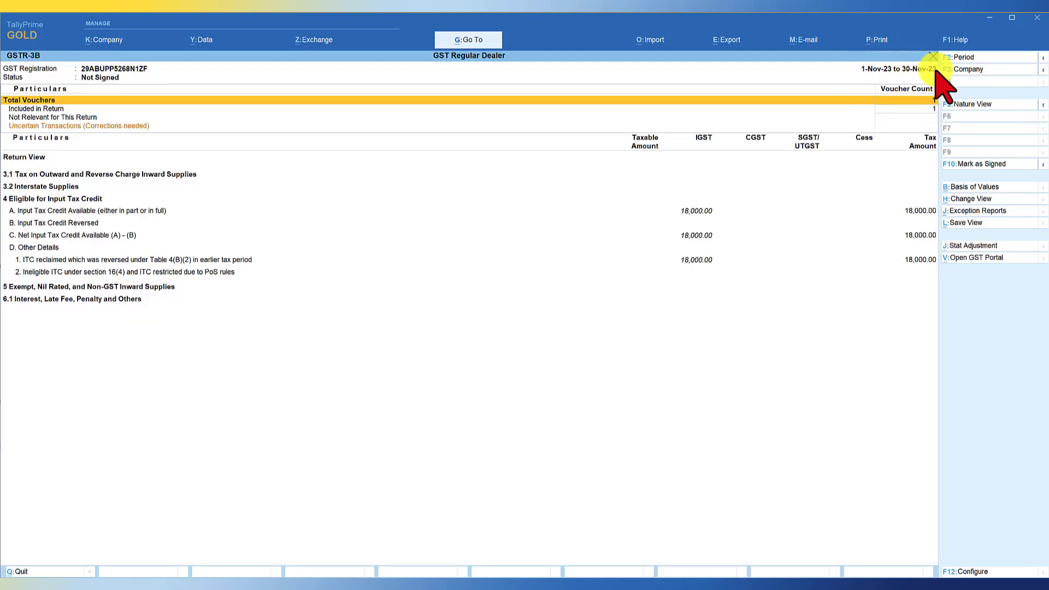
Review November GSTR-3B's input tax credit rows and check the vouchers behind ITC reclaimed under Table 4(B)(2), then return to the report
{"action": "left_click", "coordinate": [34, 213]}
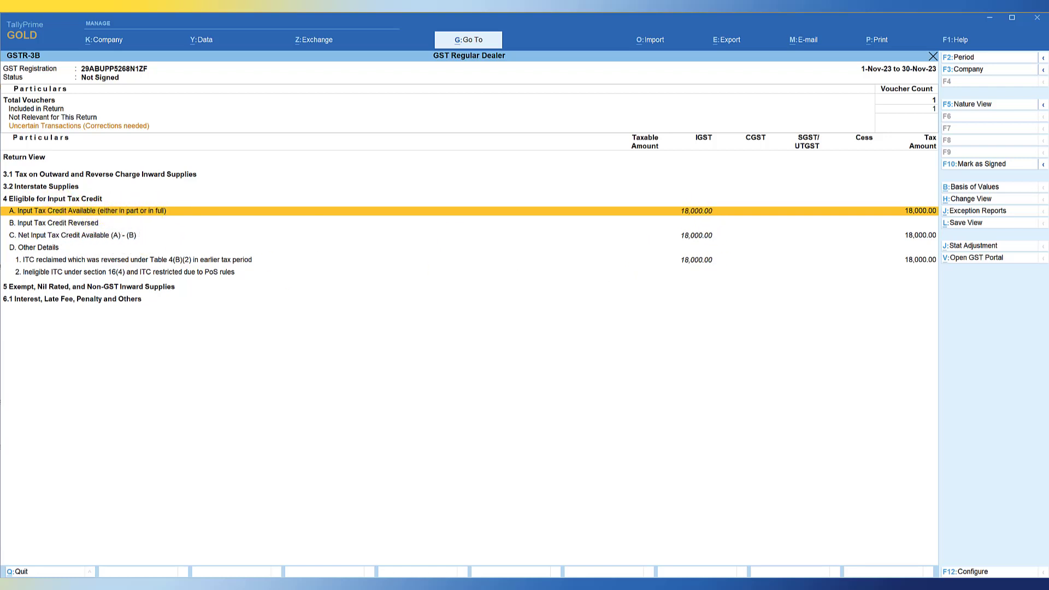
{"action": "key", "text": "Down"}
{"action": "key", "text": "Down"}
{"action": "key", "text": "Down"}
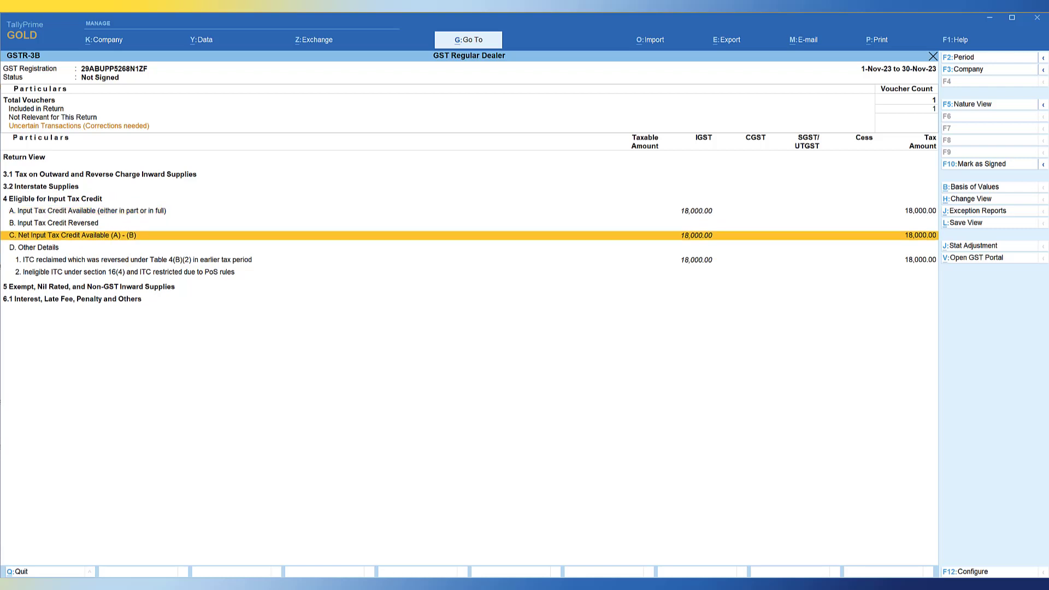
{"action": "key", "text": "Up"}
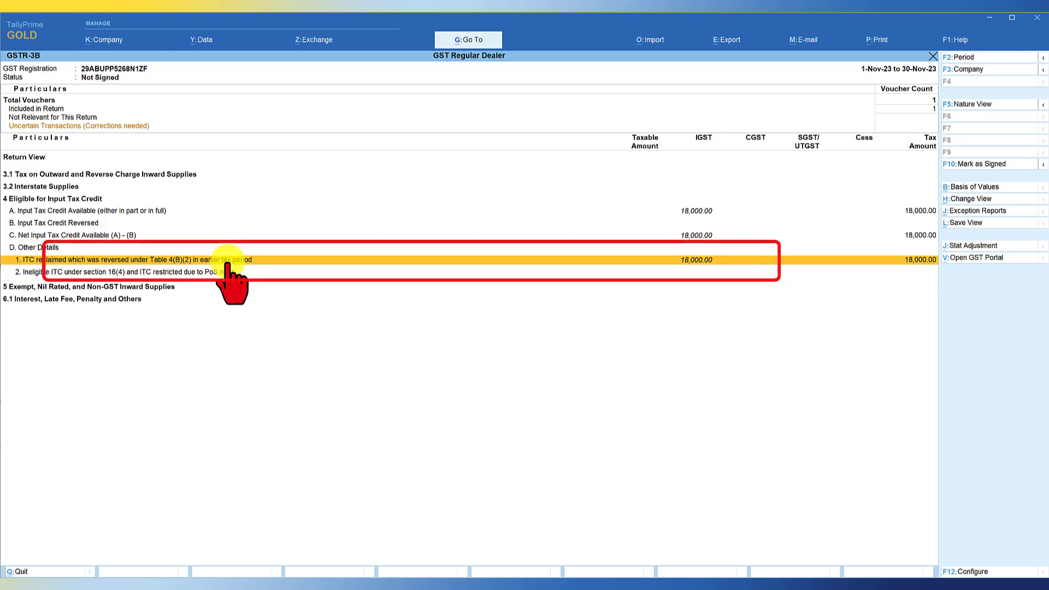
{"action": "left_click", "coordinate": [208, 256]}
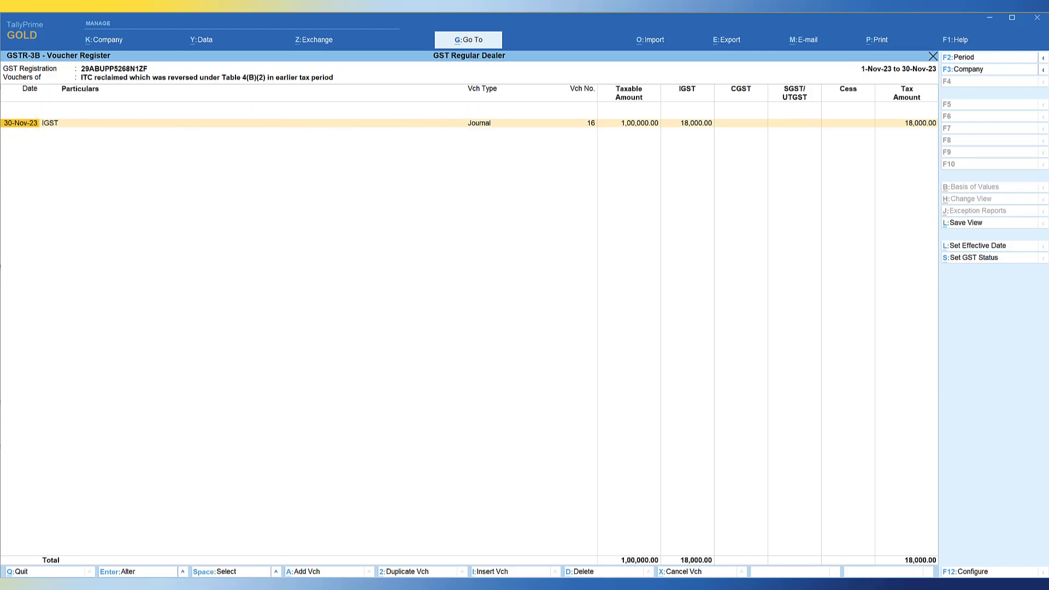
{"action": "key", "text": "Escape"}
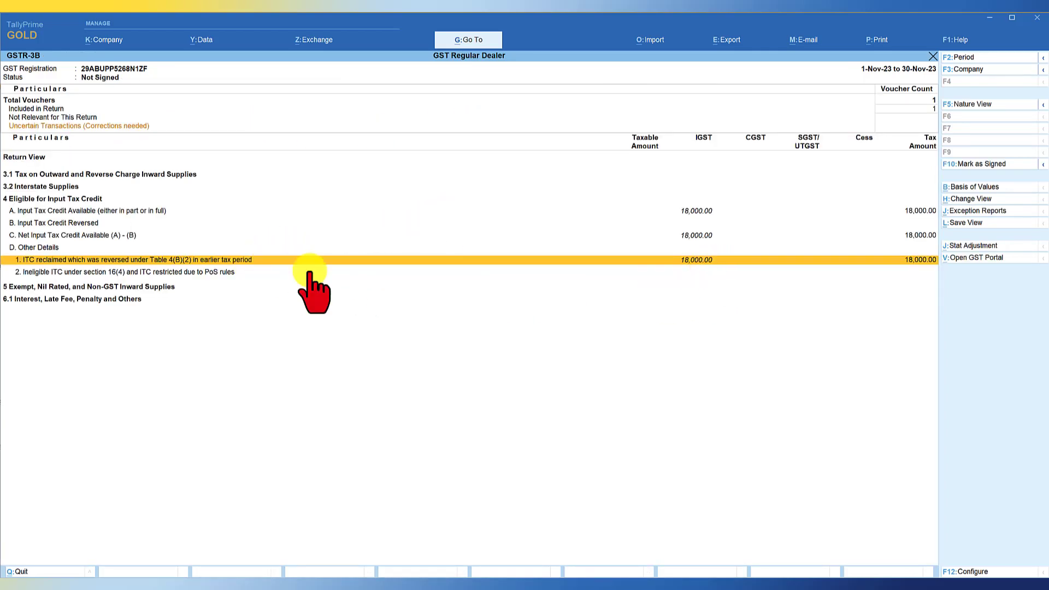